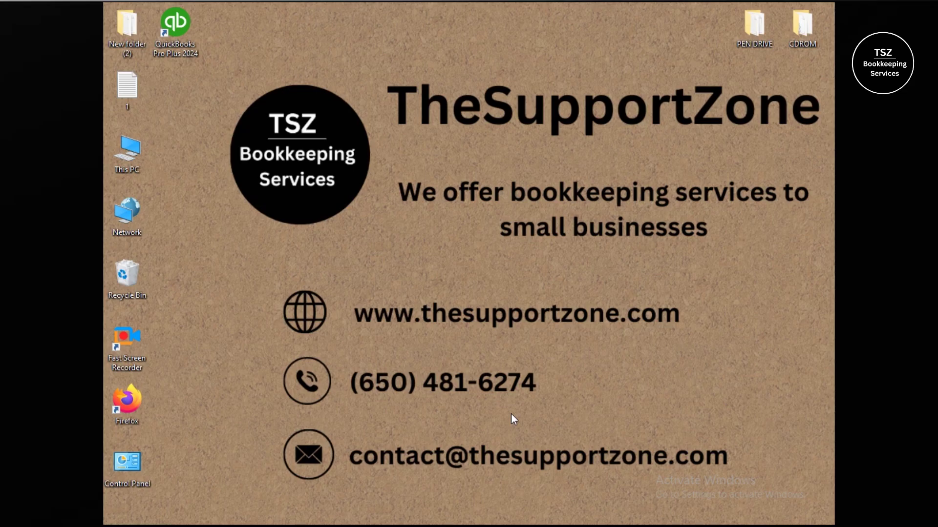
# Start QuickBooks Desktop Pro Plus 2024 and try to open the company file sample_service-based business.qbw
pyautogui.doubleClick(189, 23)
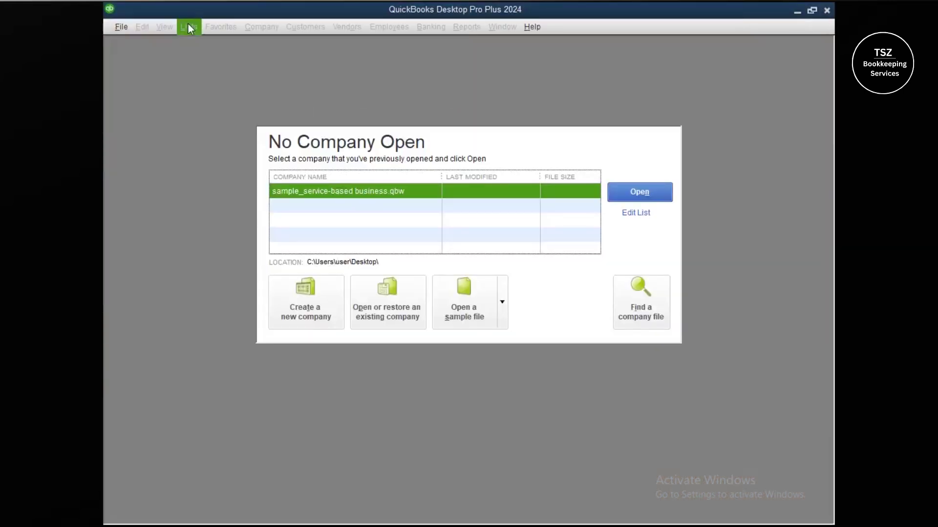
pyautogui.click(661, 195)
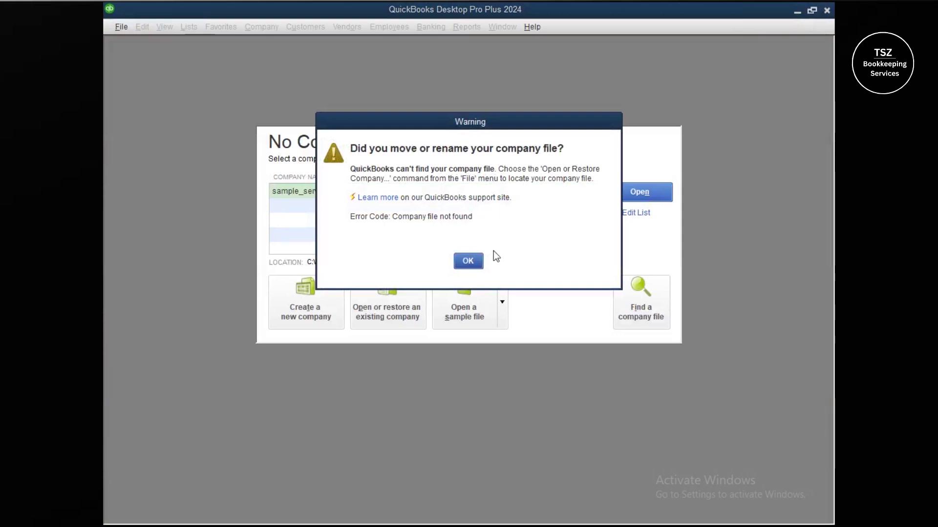
pyautogui.click(473, 264)
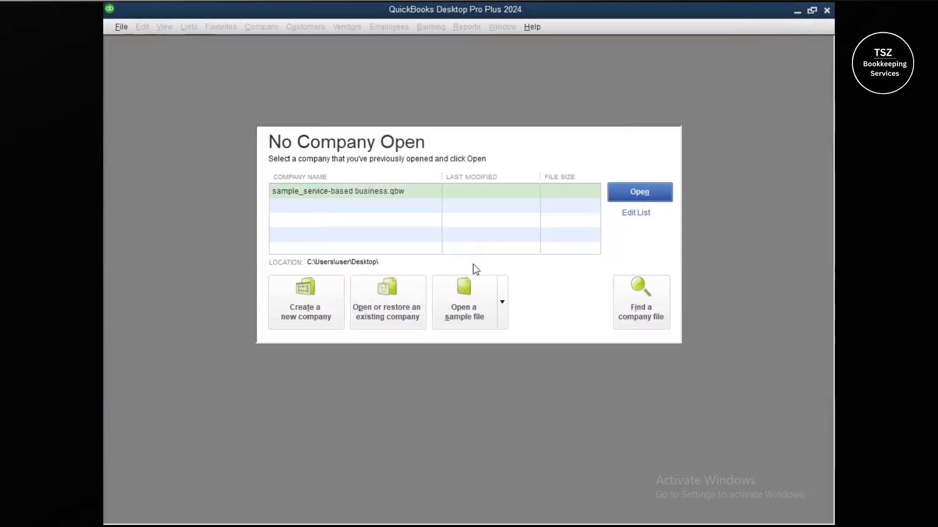
# Download the product-based sample company file to the Desktop as sample_product-based business, open it and dismiss the usage study notice
pyautogui.click(482, 304)
pyautogui.click(500, 339)
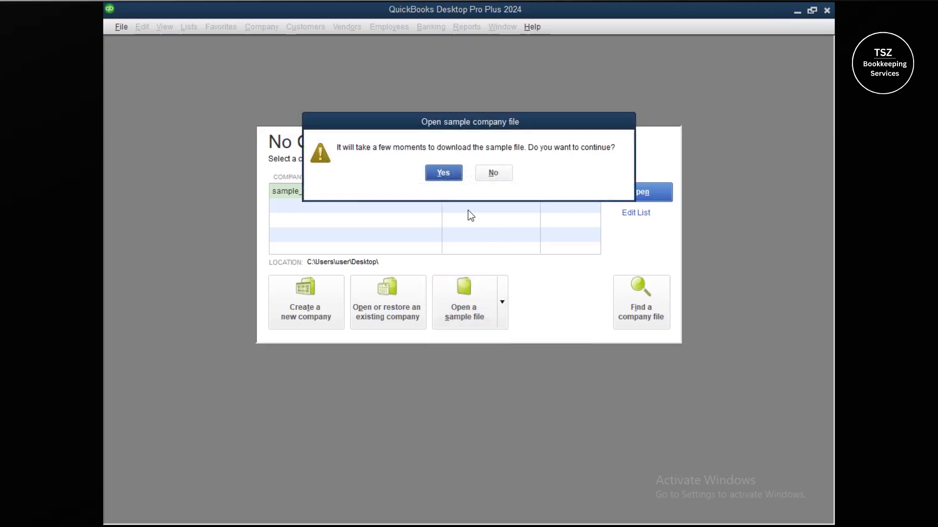
pyautogui.click(436, 174)
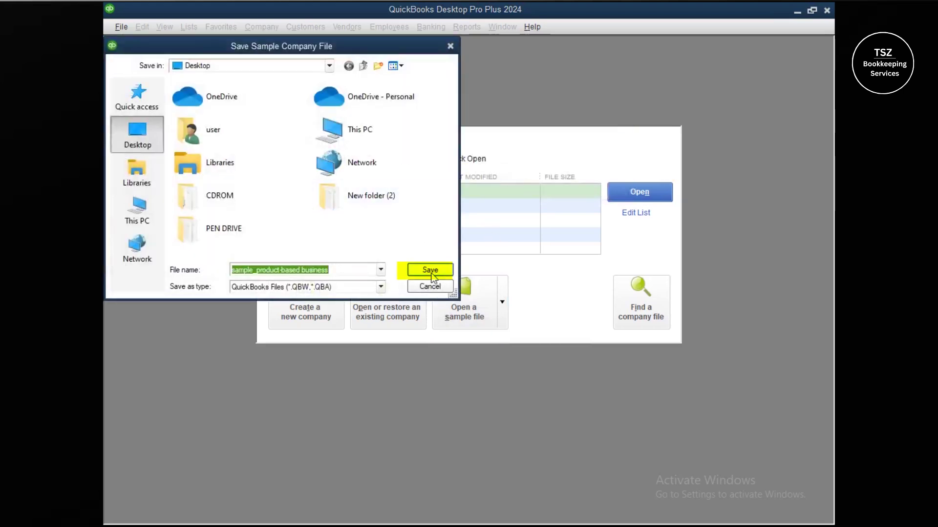
pyautogui.click(431, 271)
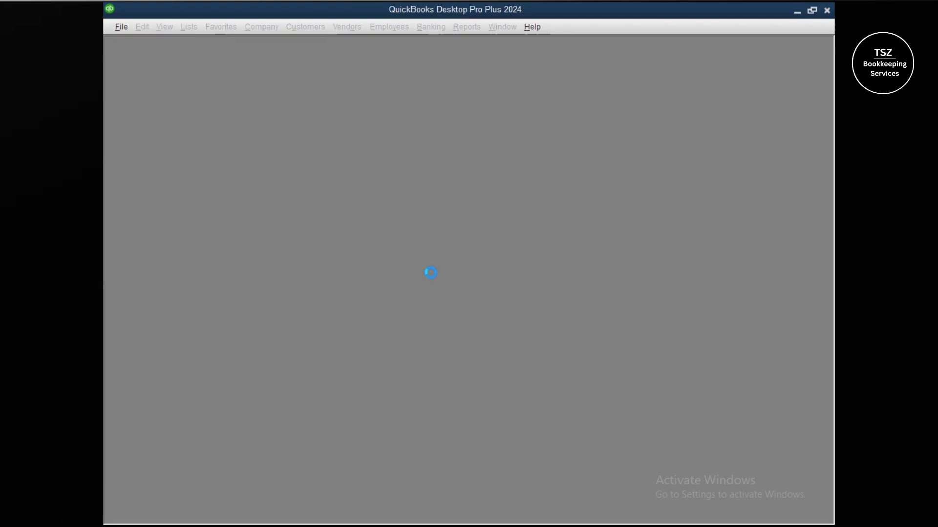
pyautogui.click(443, 233)
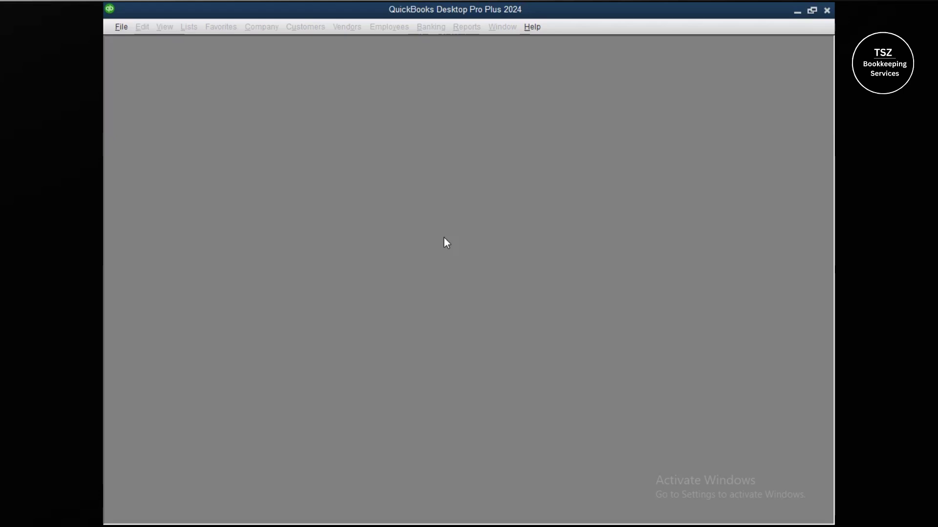
pyautogui.click(472, 246)
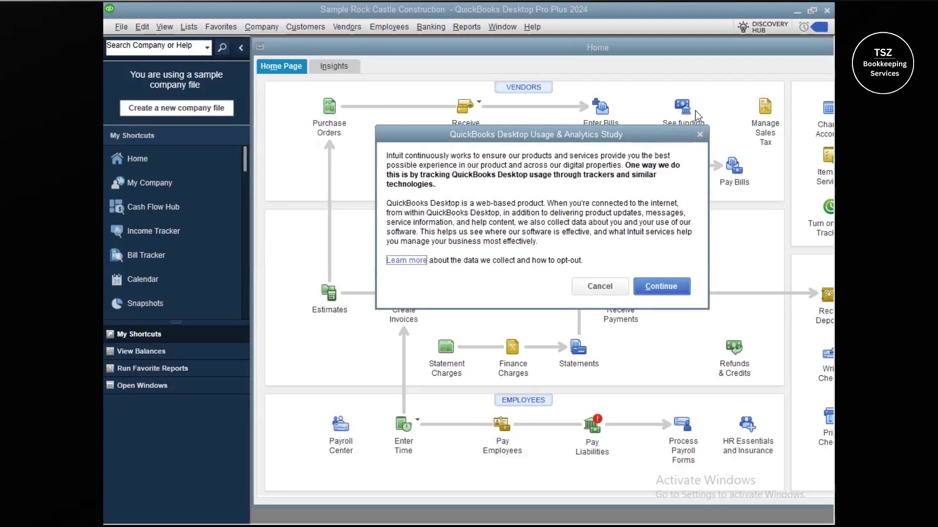
pyautogui.click(699, 135)
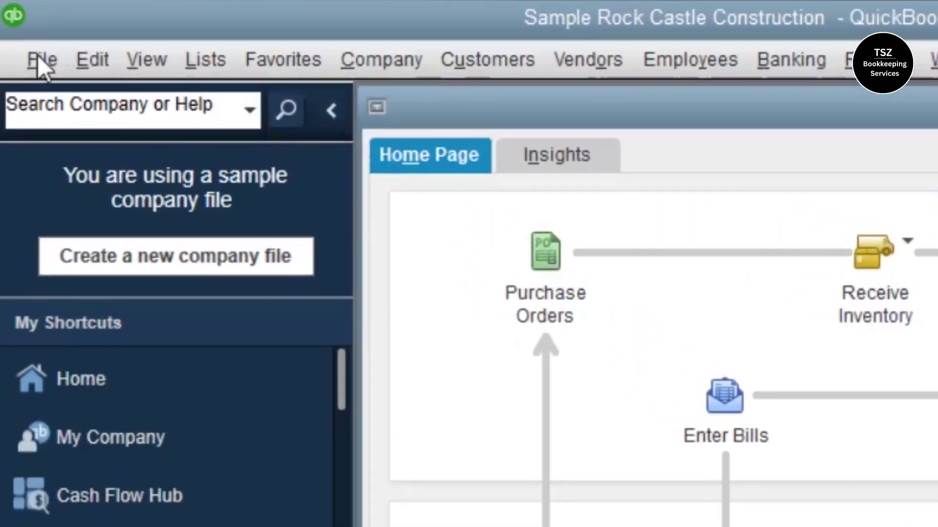
# Start a local backup of the company file with the Desktop as its save location, accepting the same hard drive
pyautogui.click(34, 59)
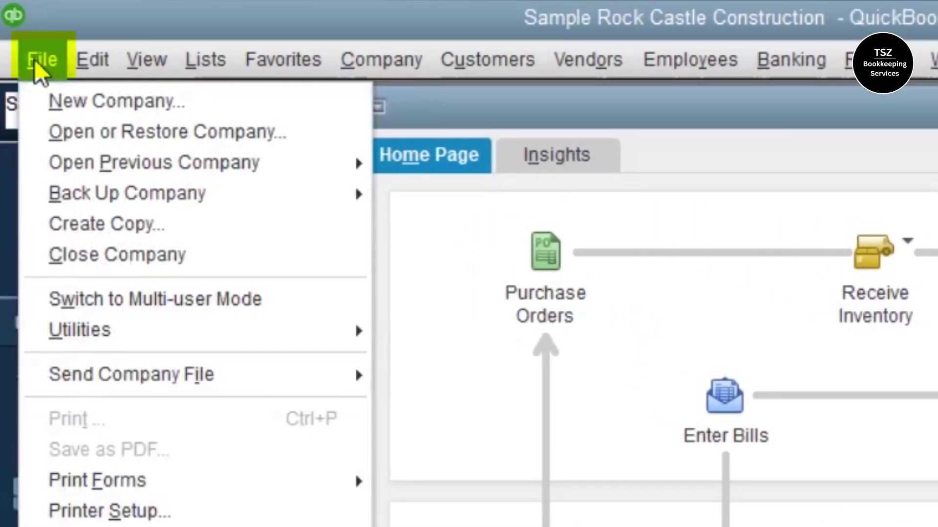
pyautogui.moveTo(68, 182)
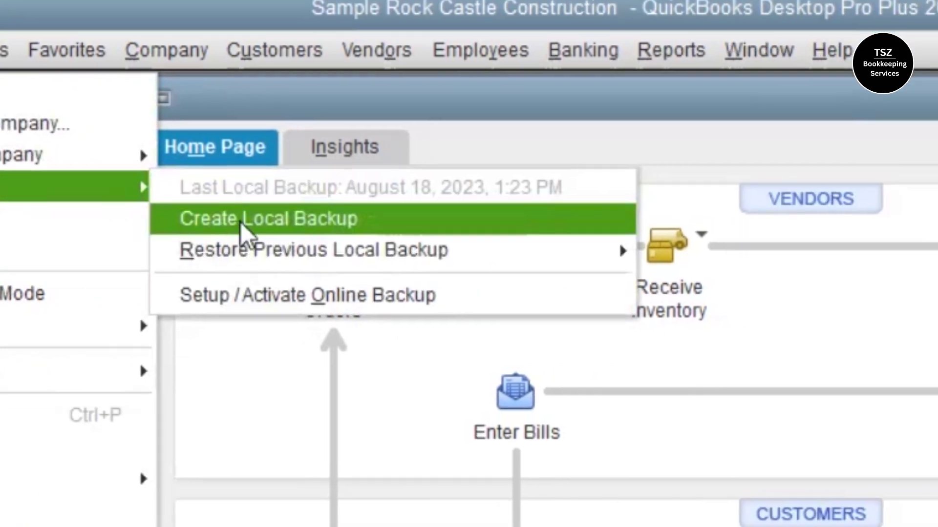
pyautogui.click(456, 227)
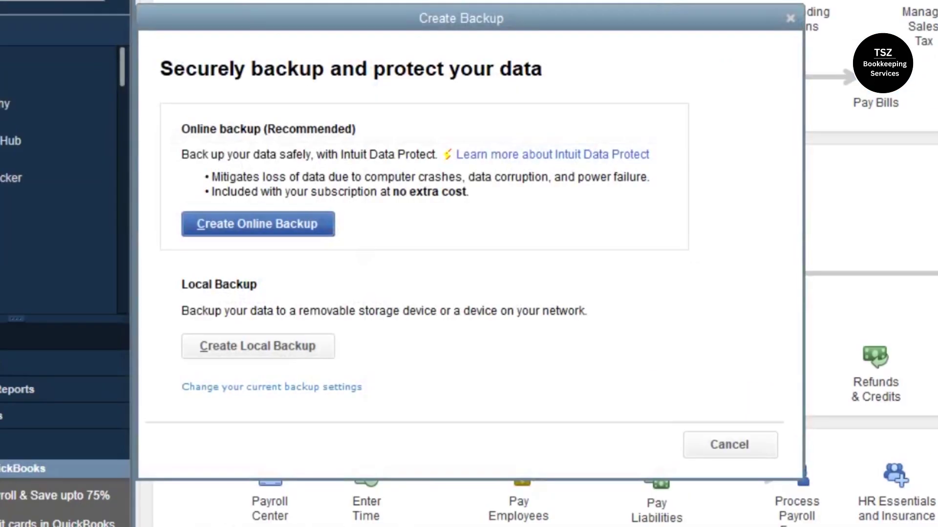
pyautogui.click(237, 347)
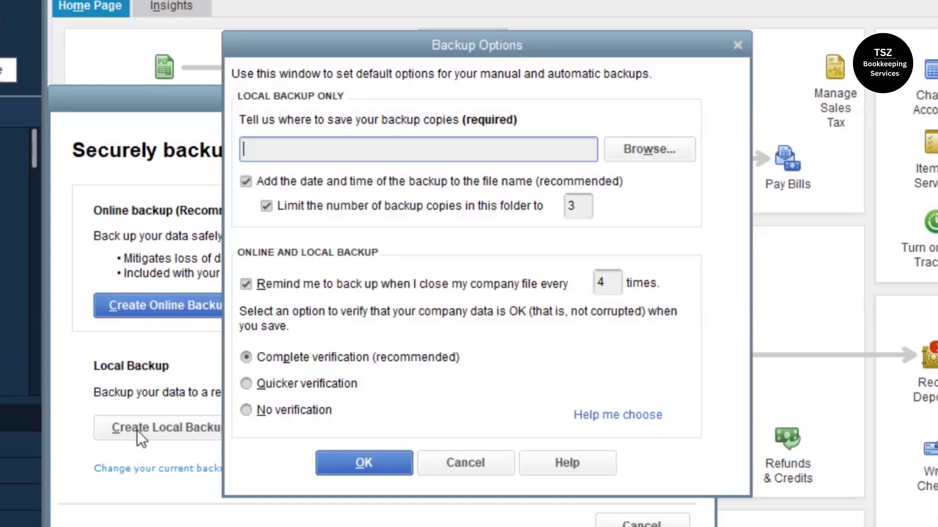
pyautogui.click(641, 151)
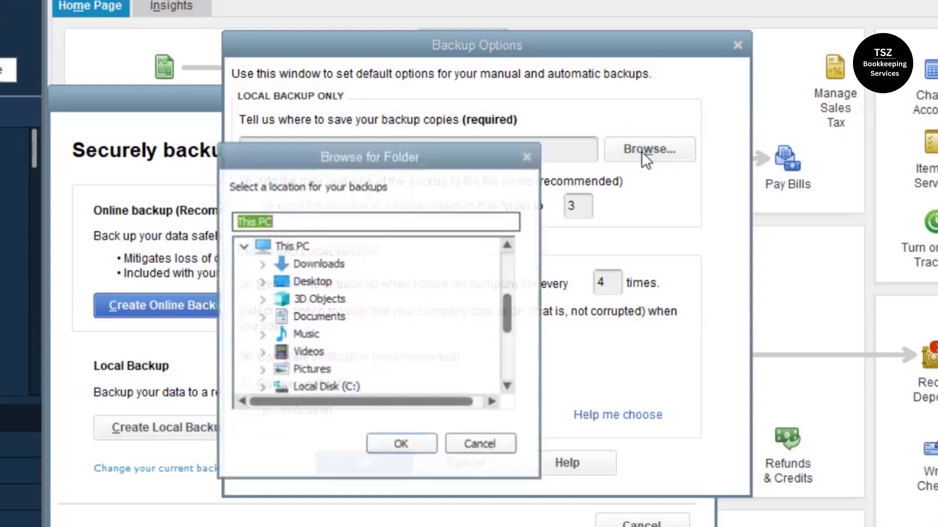
pyautogui.click(316, 282)
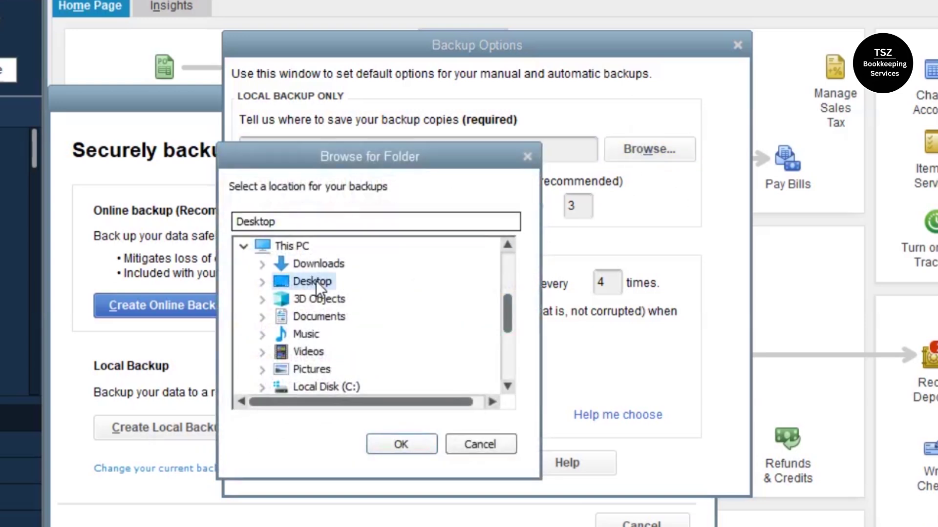
pyautogui.click(383, 441)
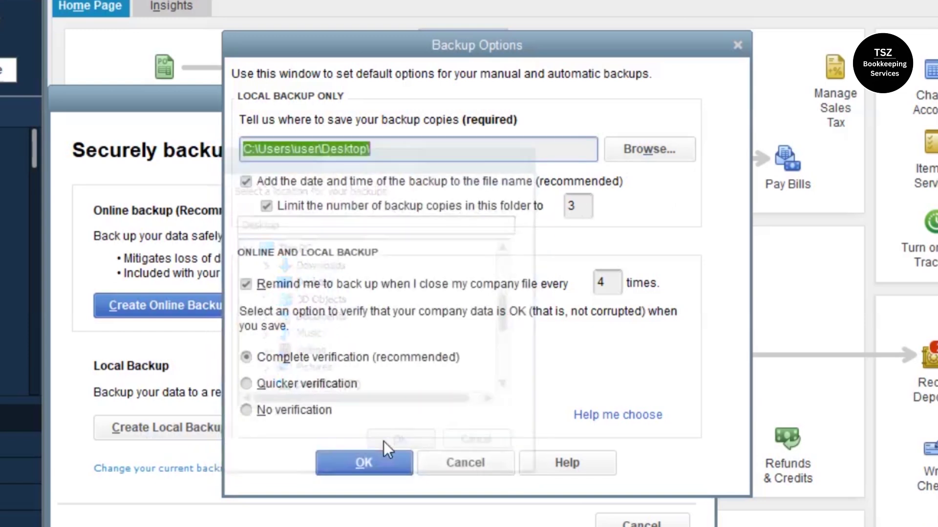
pyautogui.click(394, 455)
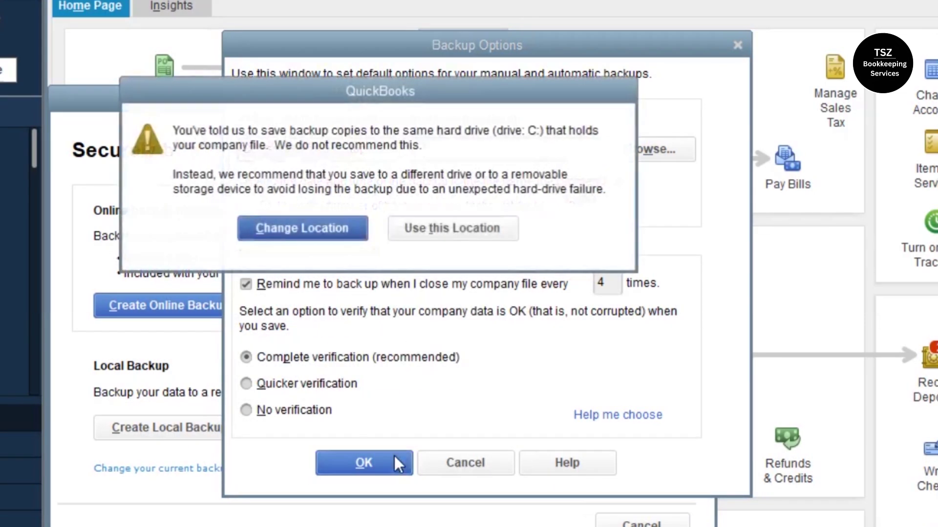
pyautogui.click(444, 234)
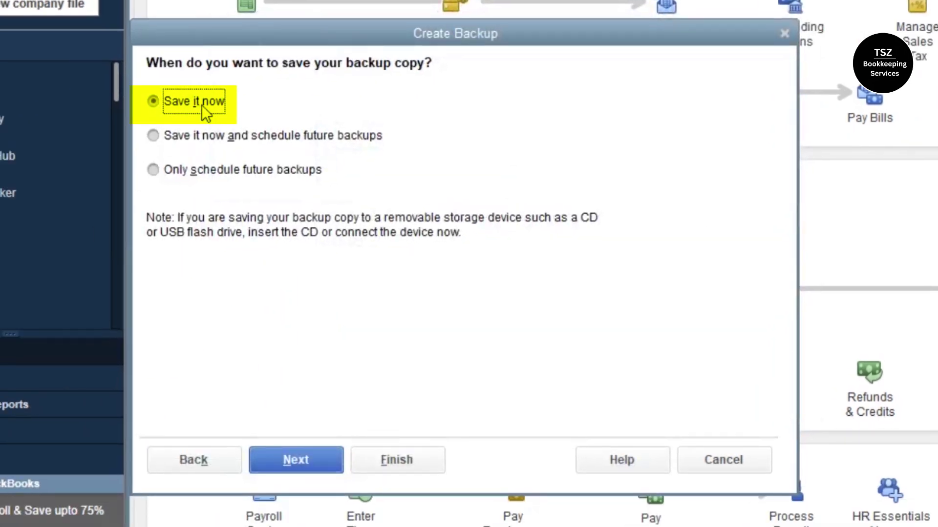
# Save the backup copy now to the Desktop as a QBW Backup (QBB) file
pyautogui.click(292, 457)
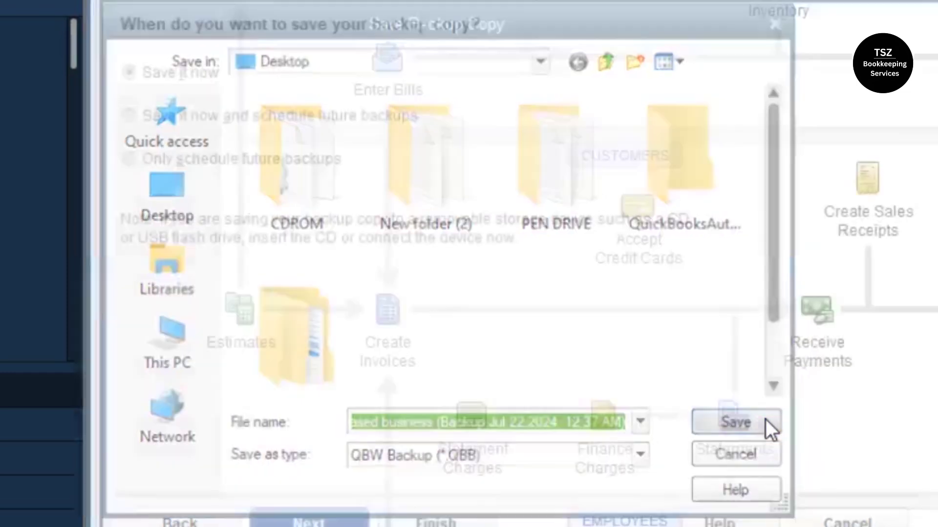
pyautogui.click(765, 420)
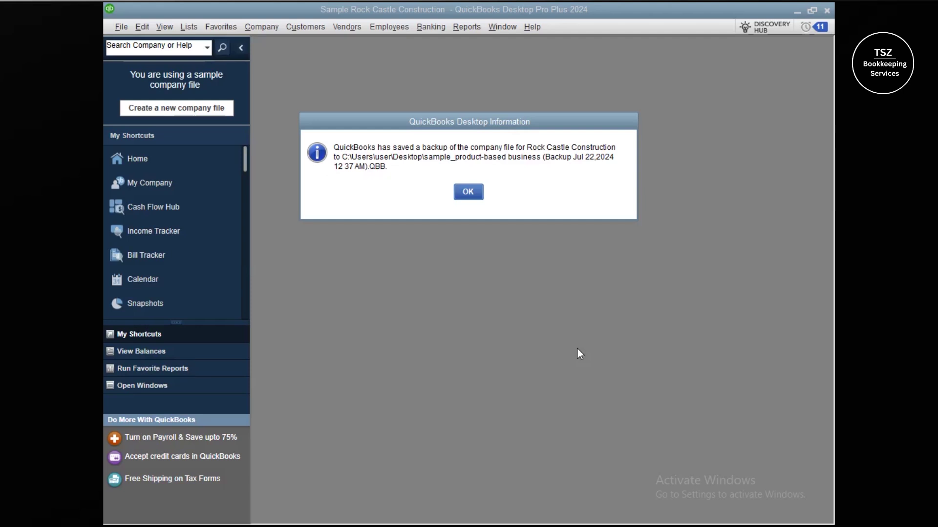
pyautogui.click(464, 198)
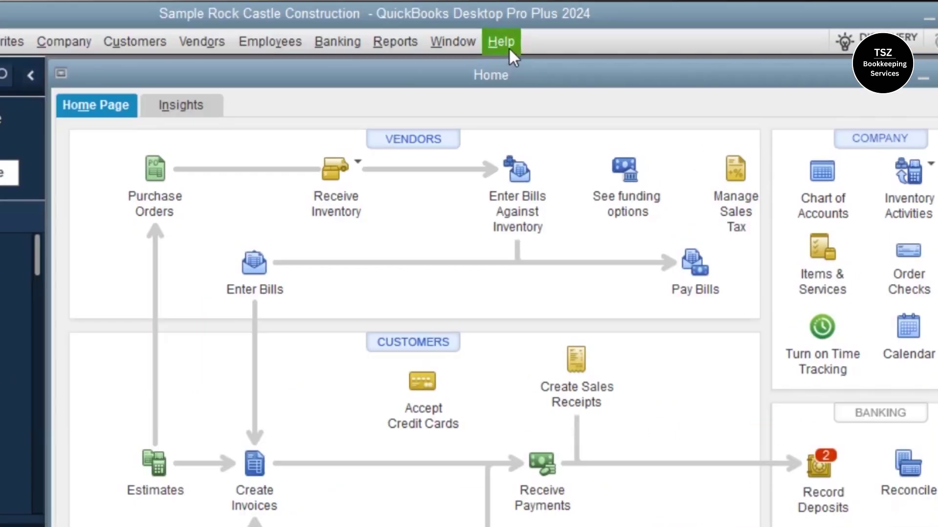
# Look up the license and product numbers in the About QuickBooks Desktop Pro Plus 2024 information
pyautogui.click(533, 28)
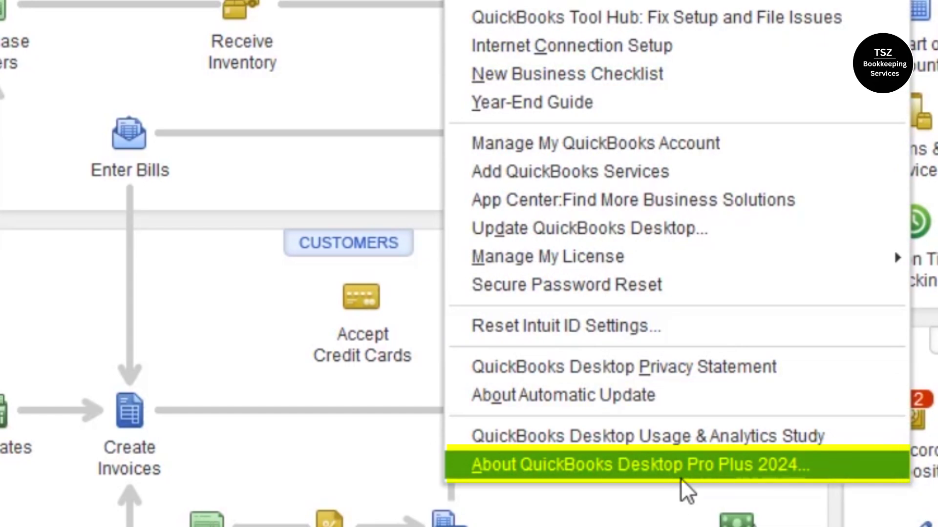
pyautogui.click(608, 469)
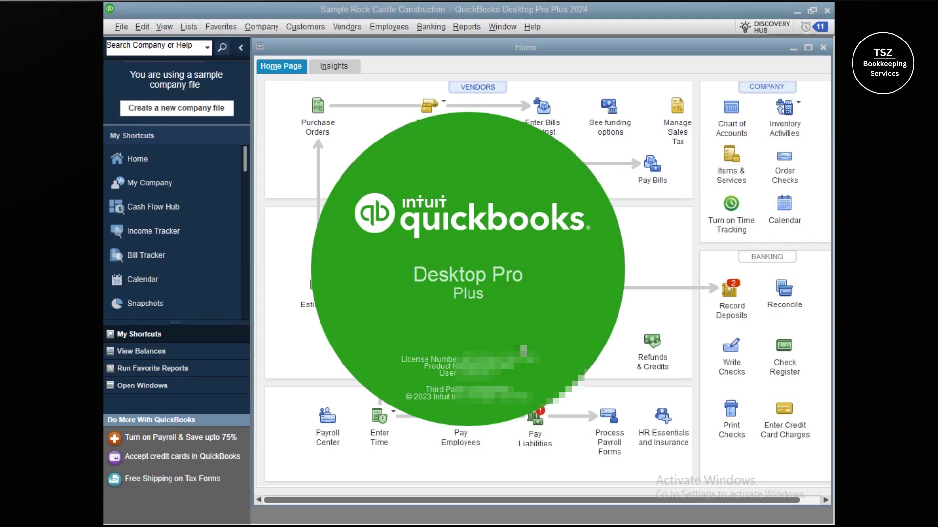
pyautogui.click(656, 265)
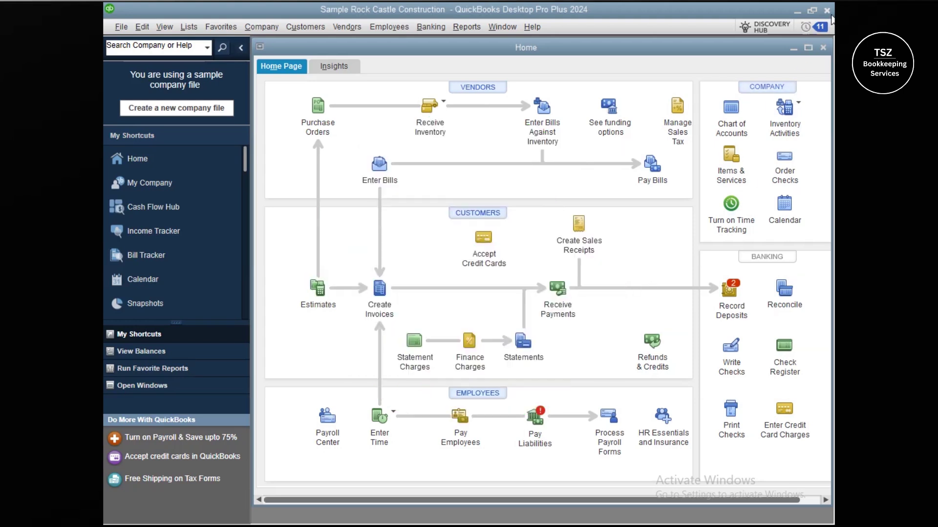
# Close QuickBooks and open Programs and Features in the Windows Control Panel
pyautogui.click(808, 47)
pyautogui.hotkey('alt', 'F4')
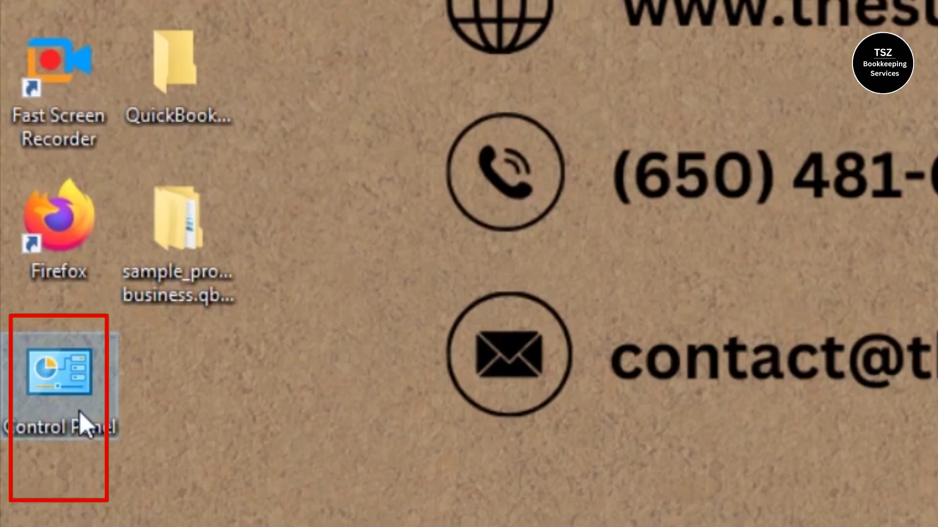
pyautogui.doubleClick(80, 411)
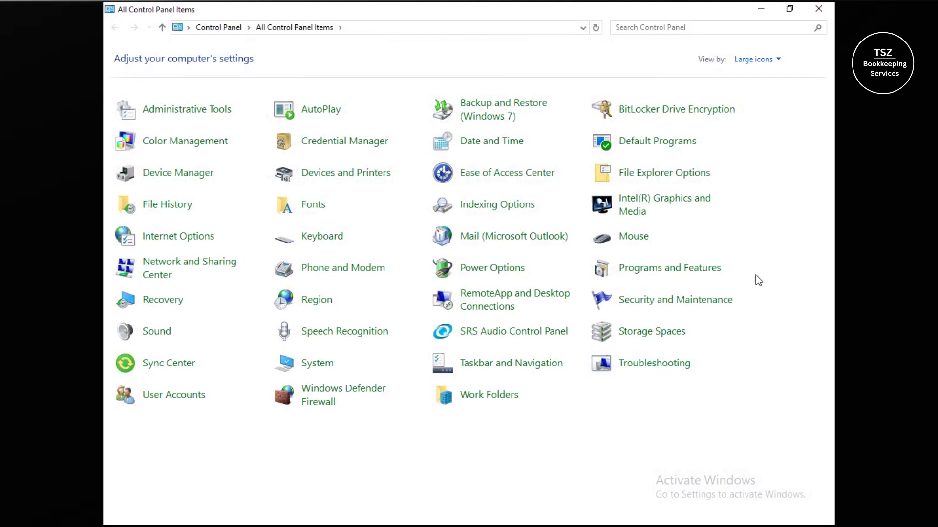
pyautogui.click(685, 273)
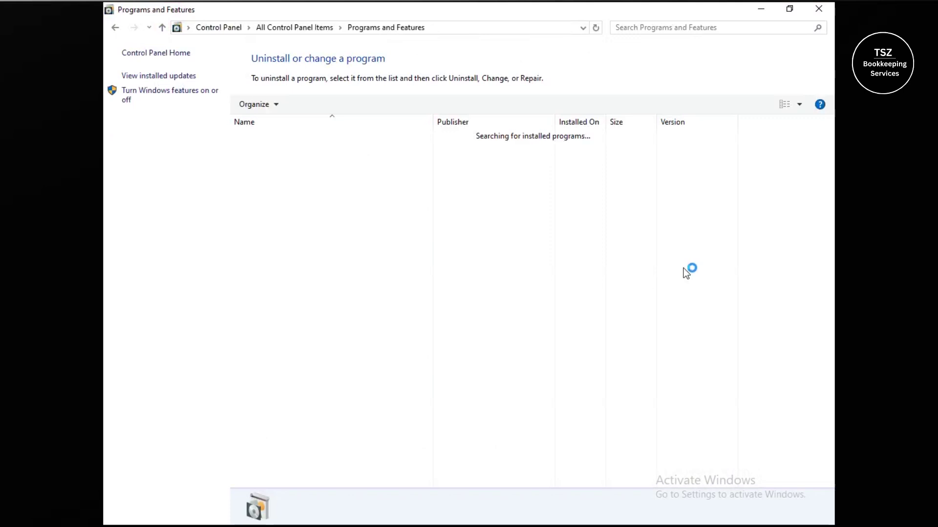
# Uninstall QuickBooks Pro 2024 with the Remove option, automatically closing the applications that use its files, and finish the wizard
pyautogui.click(268, 390)
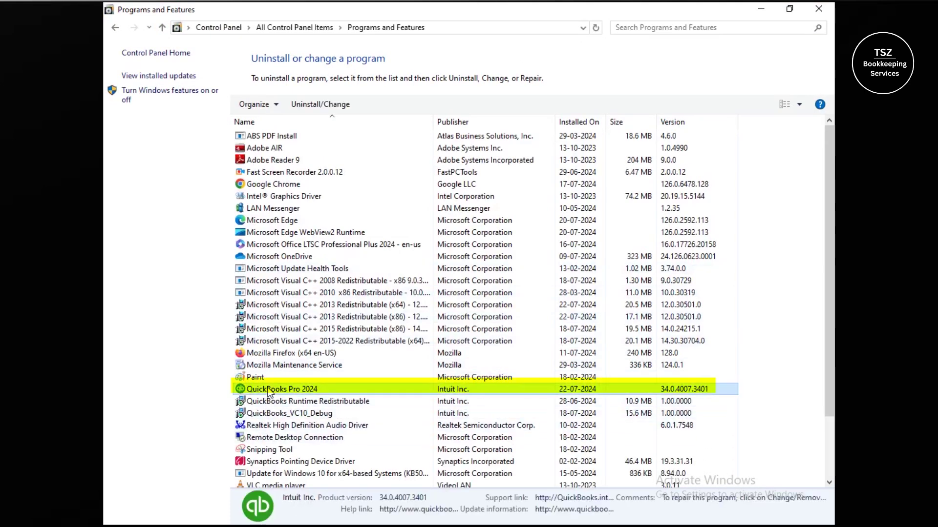
pyautogui.click(319, 107)
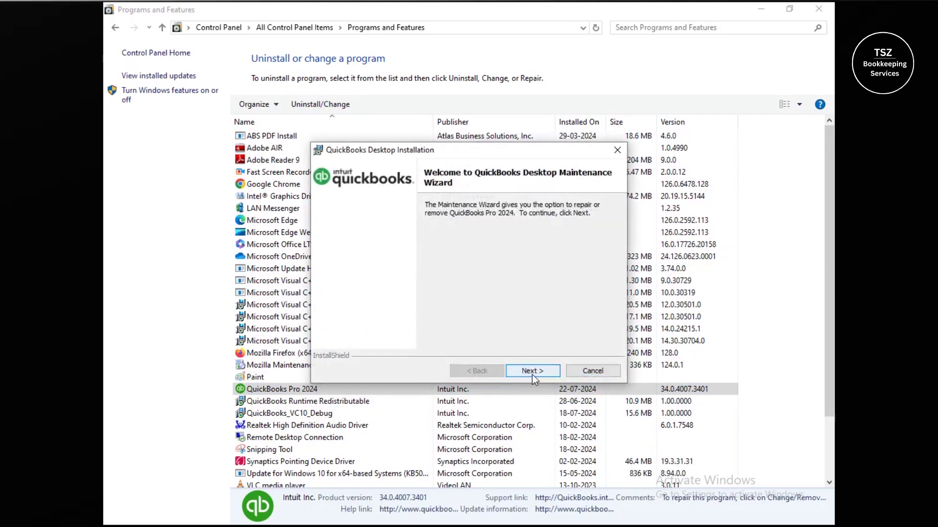
pyautogui.click(531, 373)
pyautogui.click(361, 286)
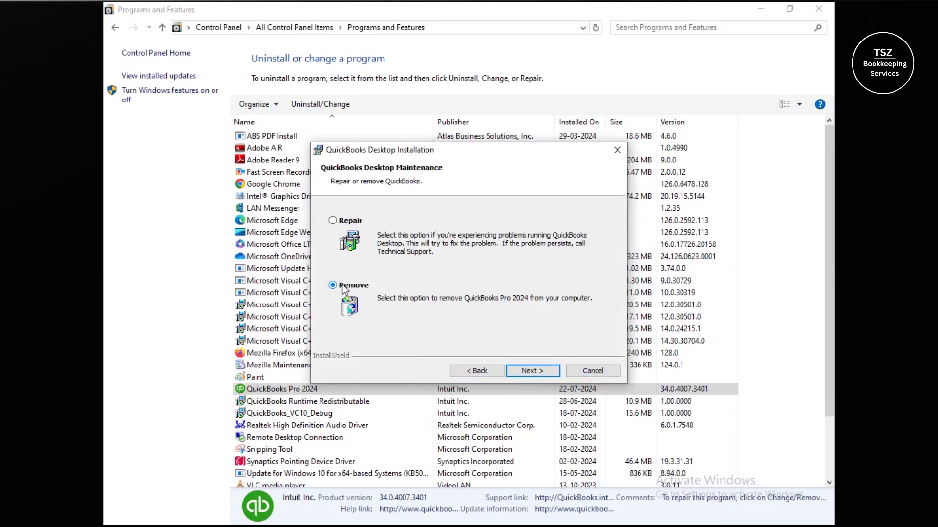
pyautogui.click(528, 372)
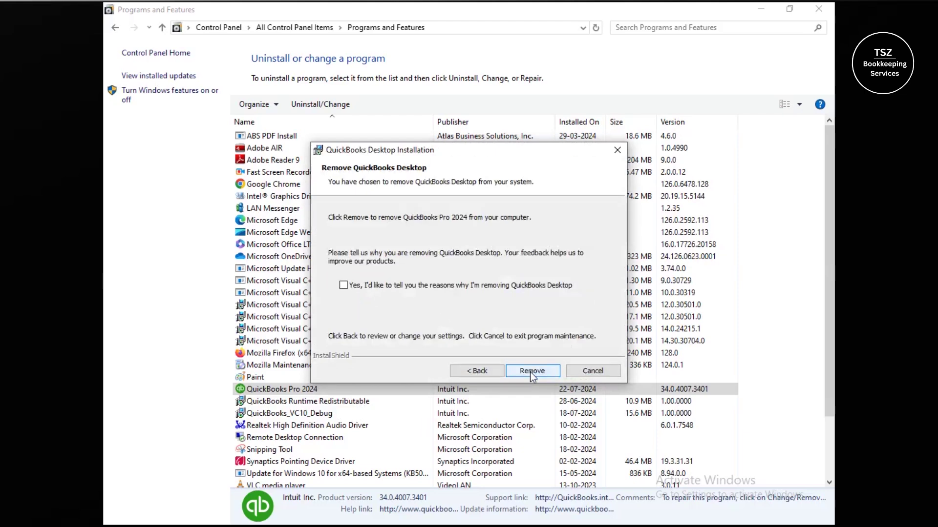
pyautogui.click(531, 373)
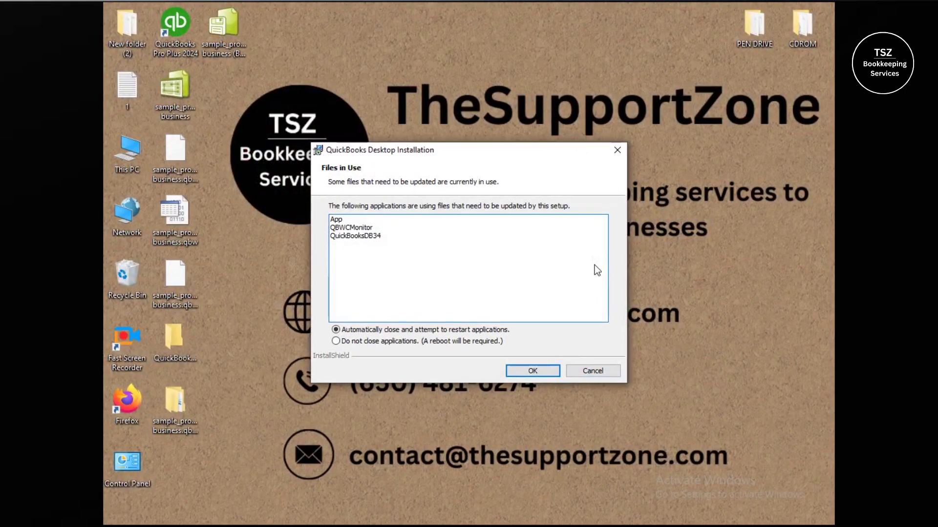
pyautogui.click(543, 373)
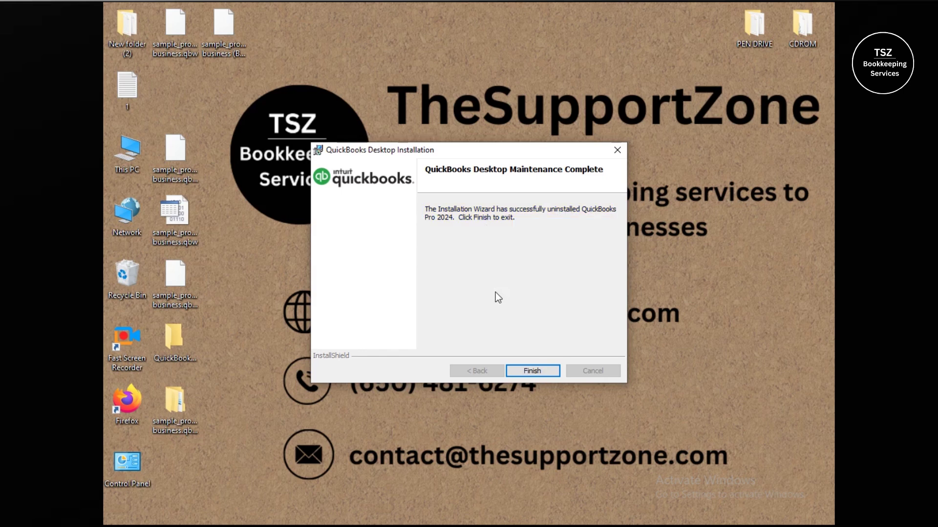
pyautogui.click(532, 373)
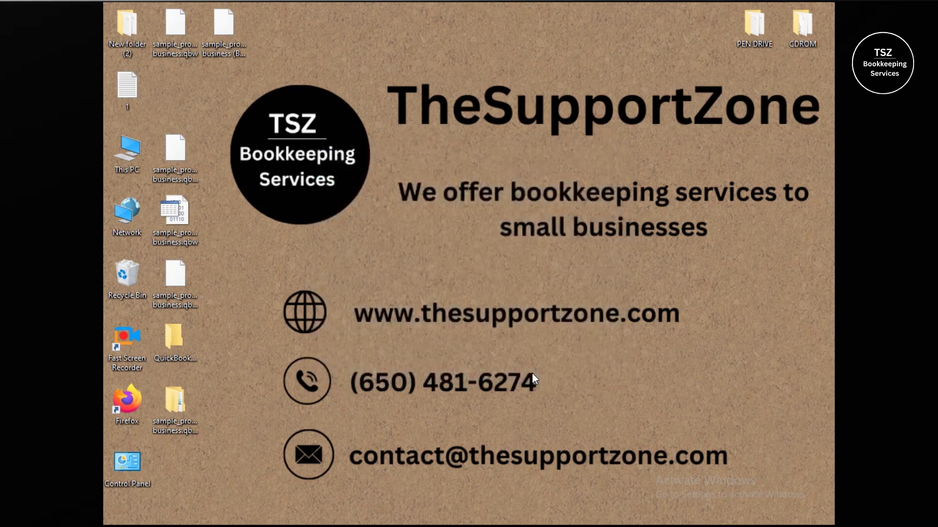
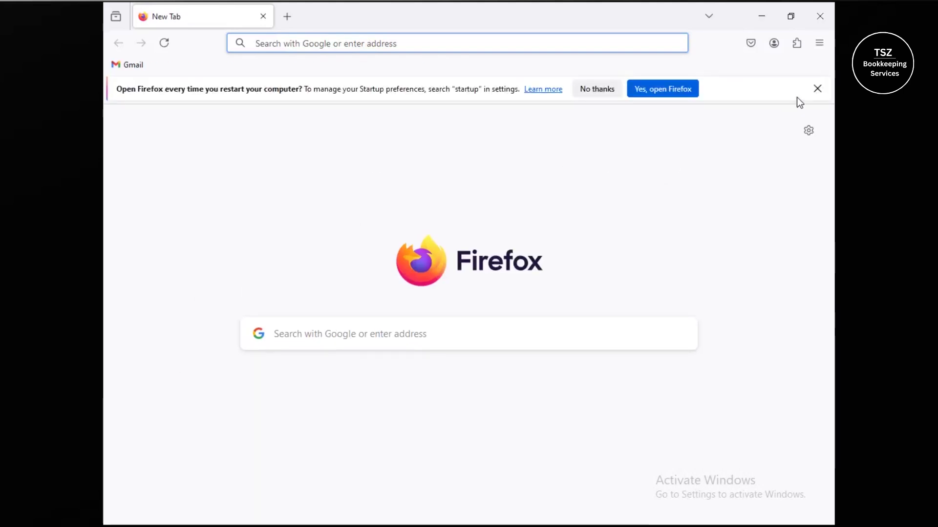
# Search the web in Firefox for "QBDT" and open the Intuit App - QuickBooks downloads page
pyautogui.click(818, 89)
pyautogui.click(335, 47)
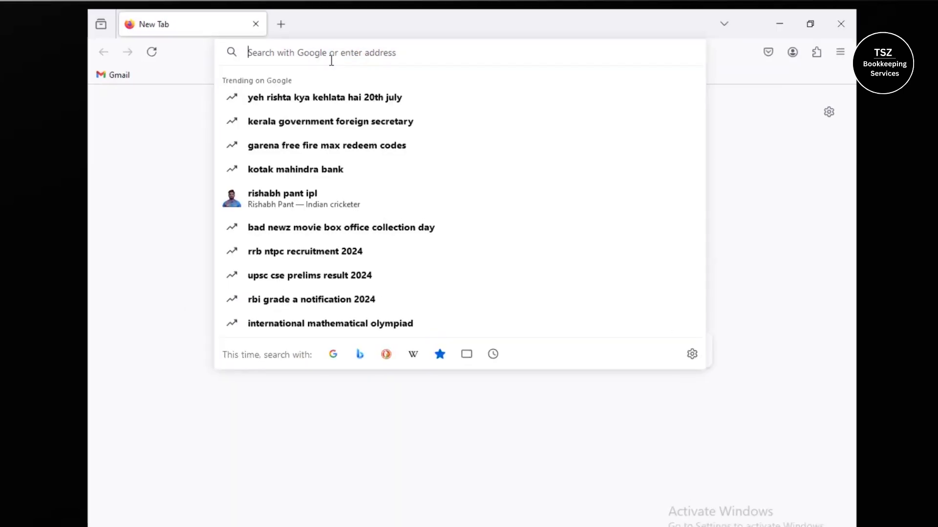
pyautogui.write('QBDT')
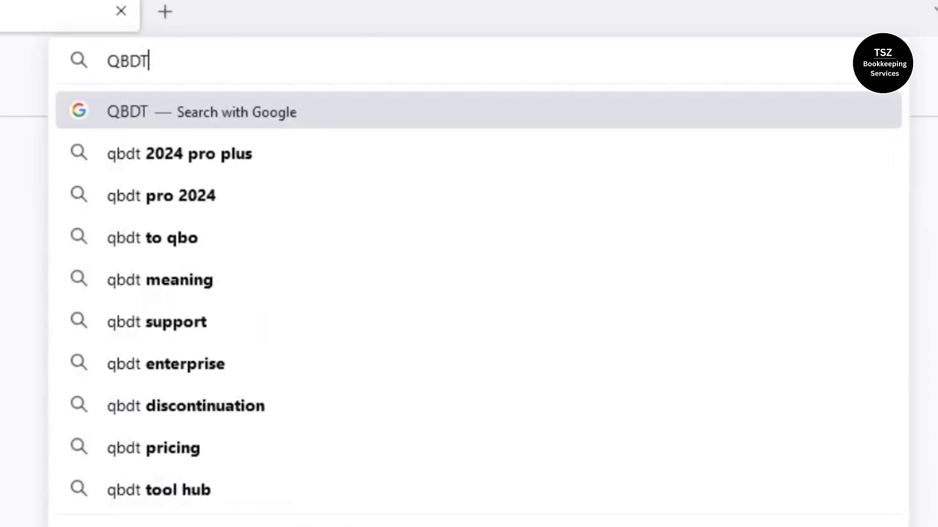
pyautogui.press('Return')
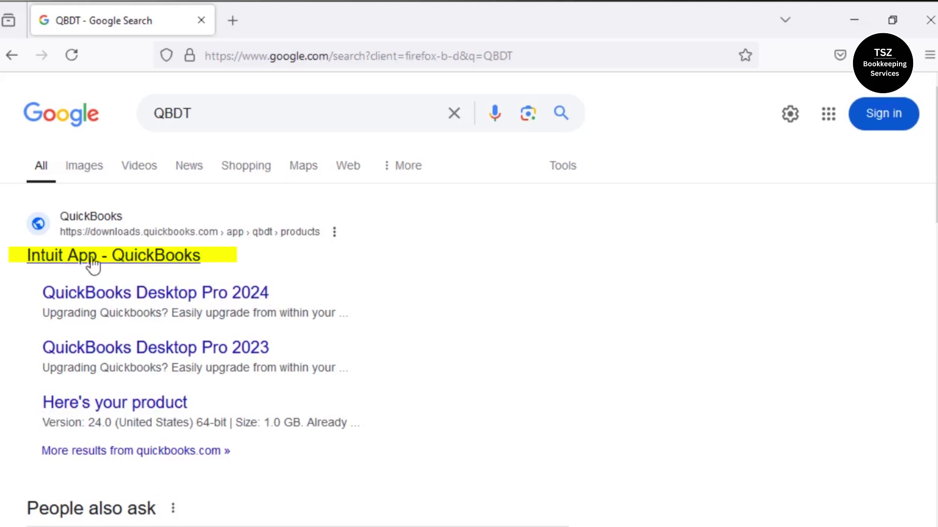
pyautogui.click(124, 262)
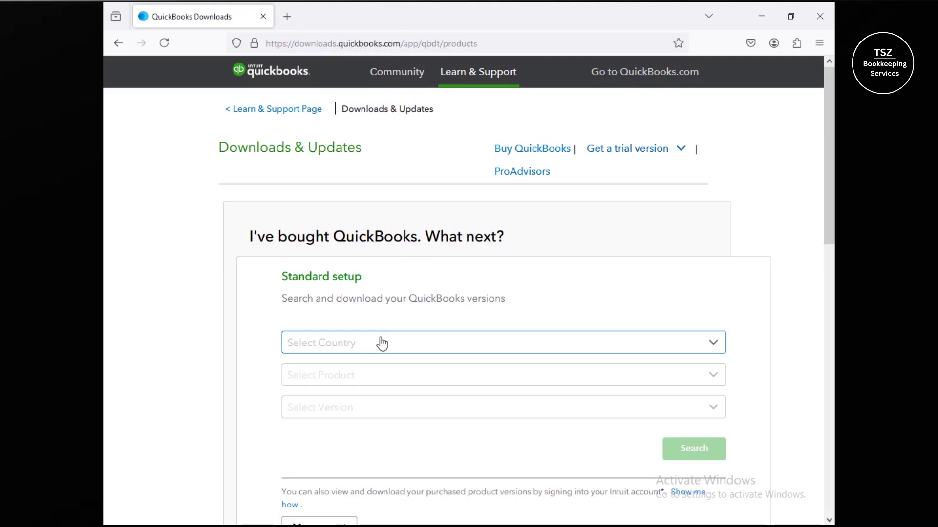
# Choose United States (US), QuickBooks Desktop Pro and version 2024 as the product to download
pyautogui.click(381, 343)
pyautogui.click(368, 377)
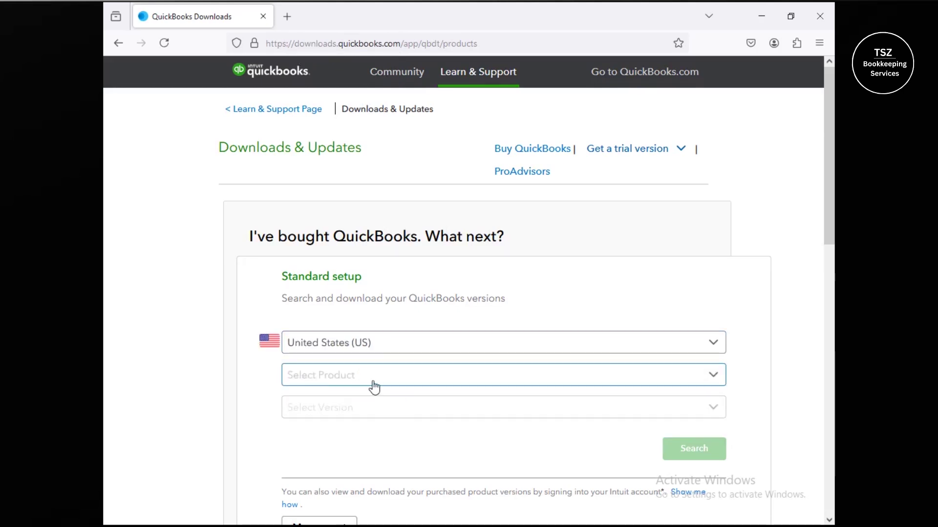
pyautogui.click(374, 386)
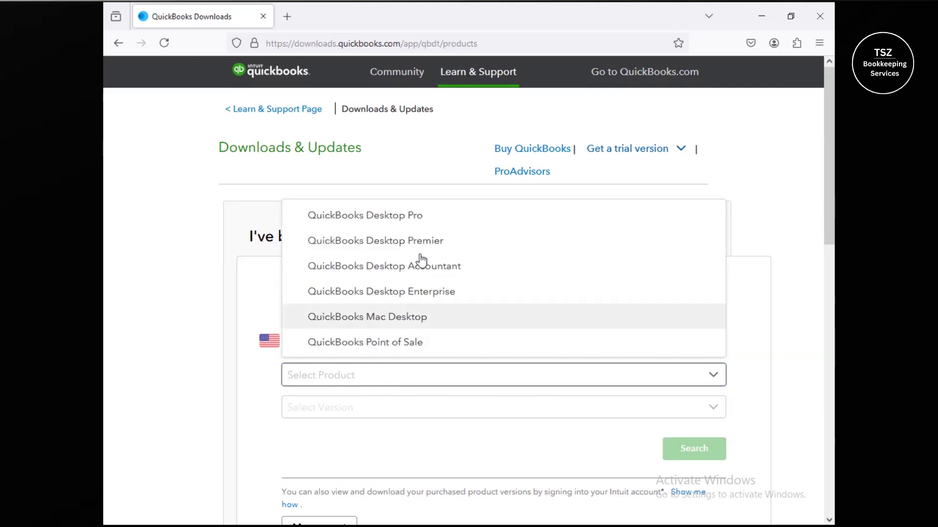
pyautogui.click(421, 217)
pyautogui.click(388, 407)
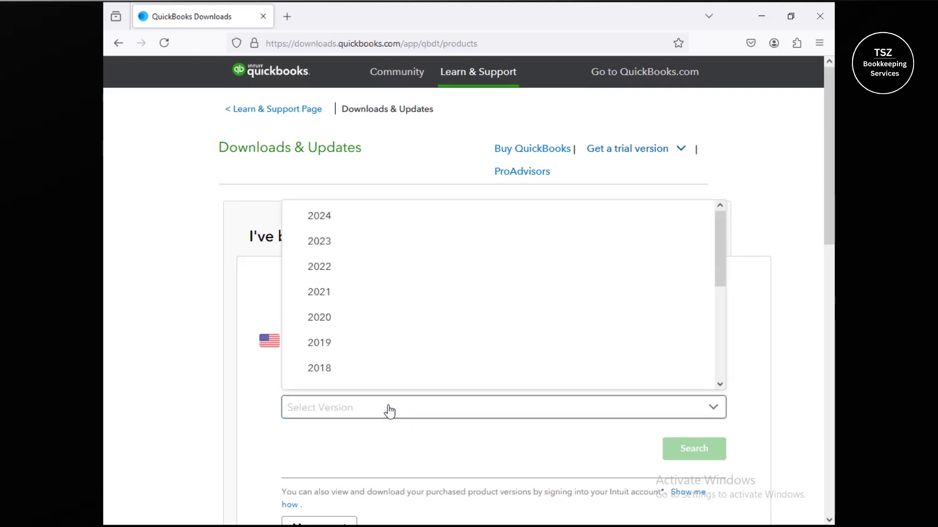
pyautogui.click(337, 217)
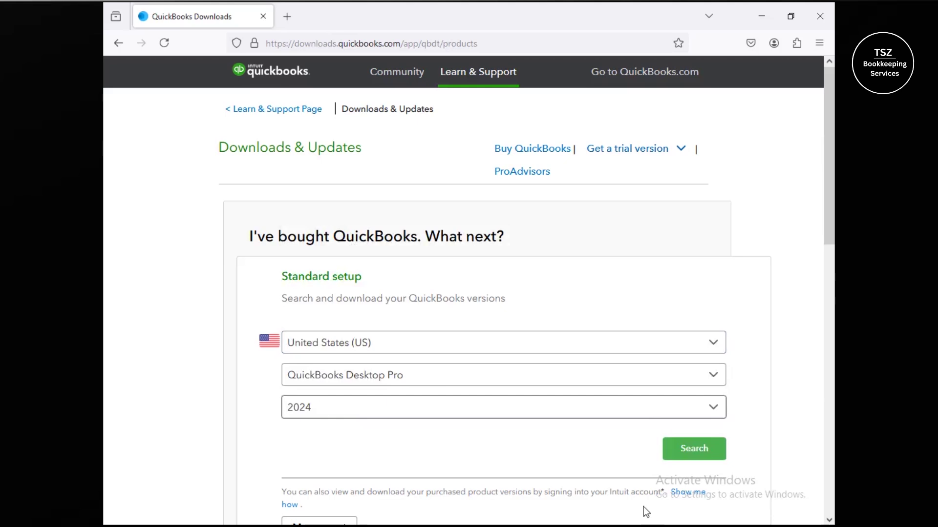
pyautogui.click(402, 410)
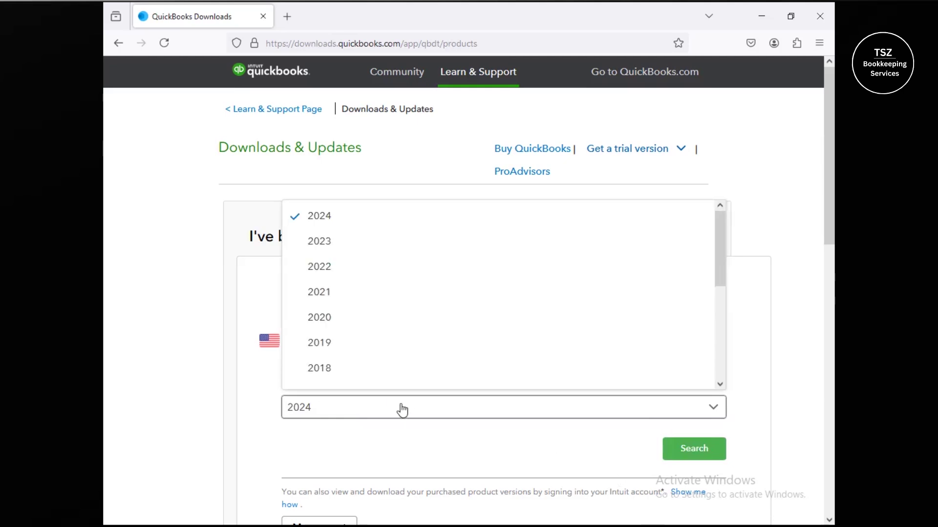
pyautogui.click(401, 409)
# Download the QuickBooks Desktop Pro 2024 installer for the chosen version and launch the downloaded file
pyautogui.click(681, 452)
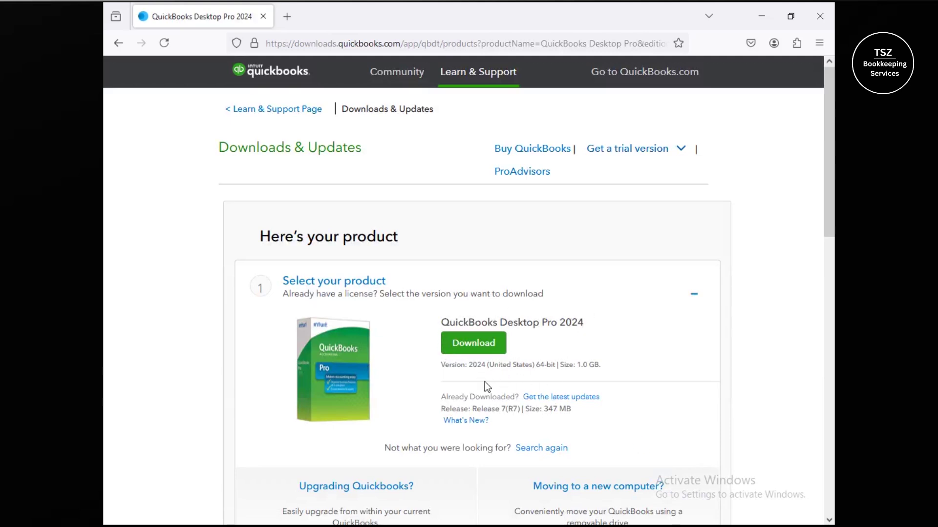
pyautogui.click(484, 345)
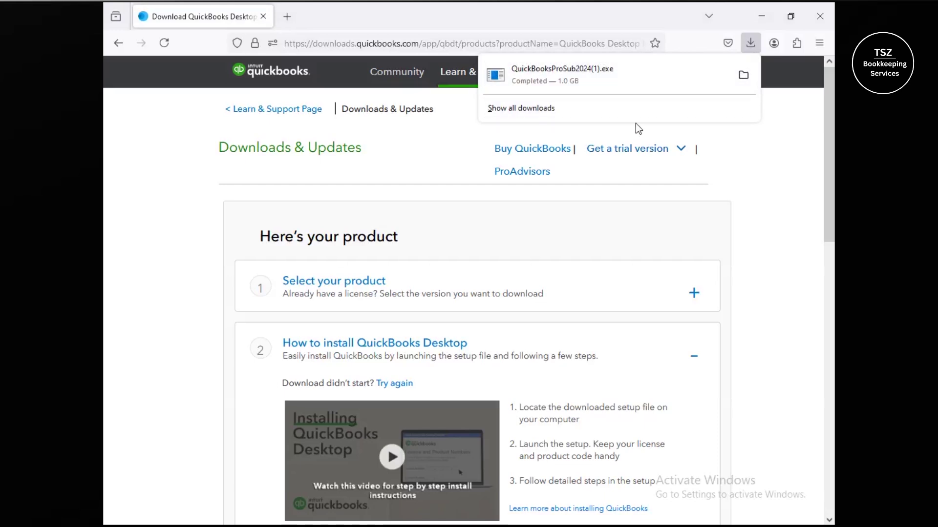
pyautogui.click(581, 85)
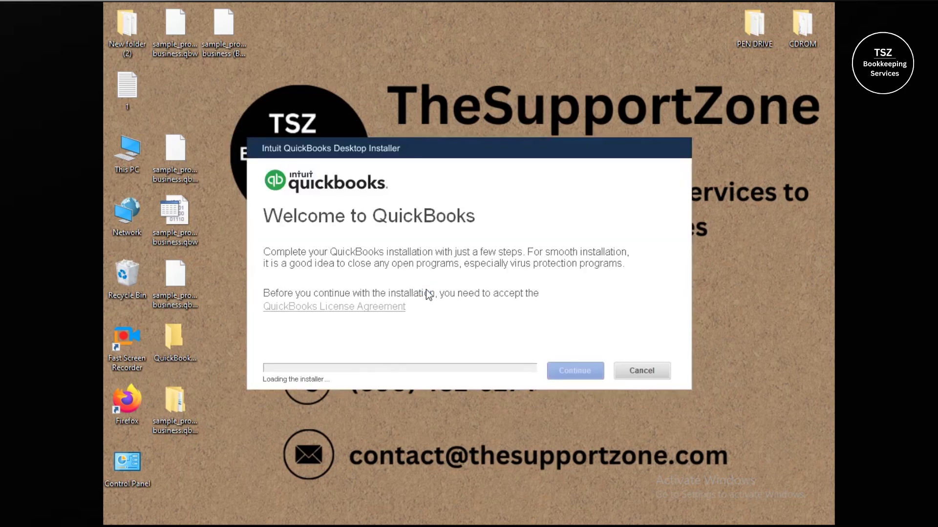
# Review the QuickBooks License Agreement online, accept its terms in the installer and continue
pyautogui.click(350, 311)
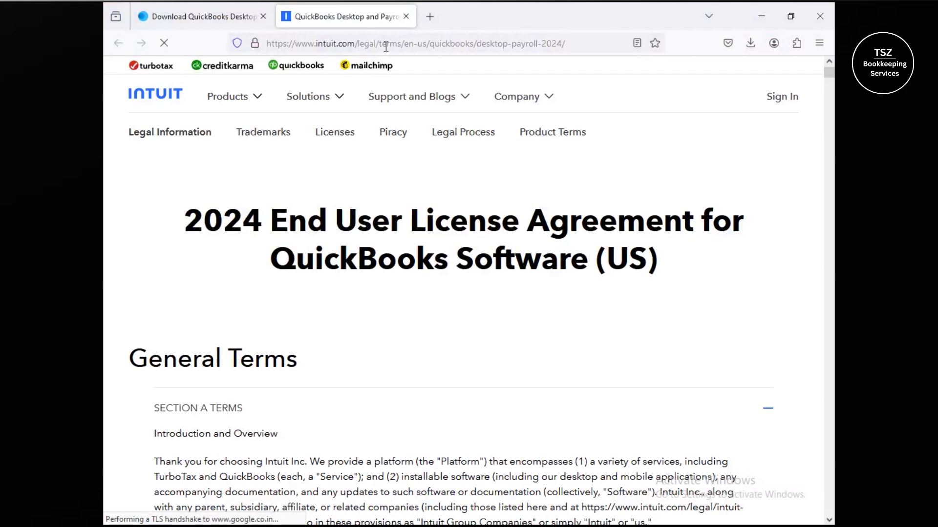
pyautogui.moveTo(831, 74); pyautogui.dragTo(831, 113)
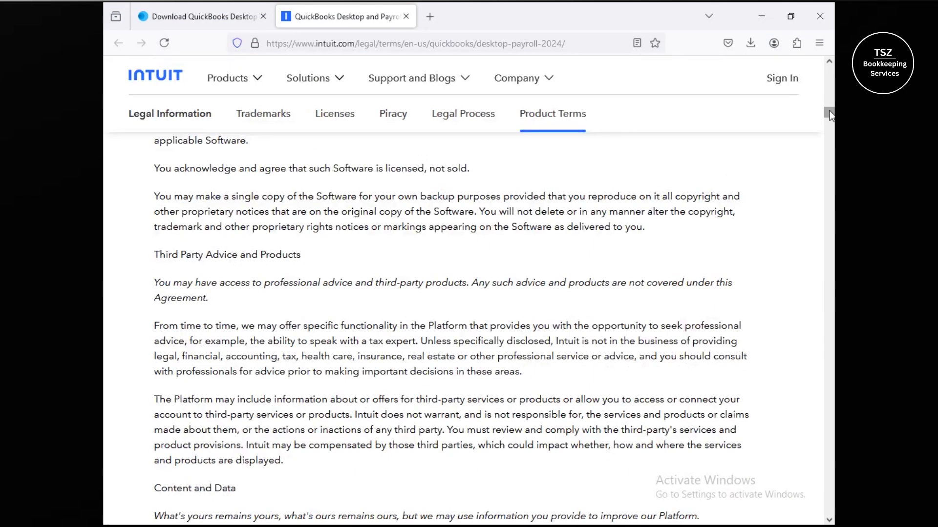
pyautogui.click(755, 19)
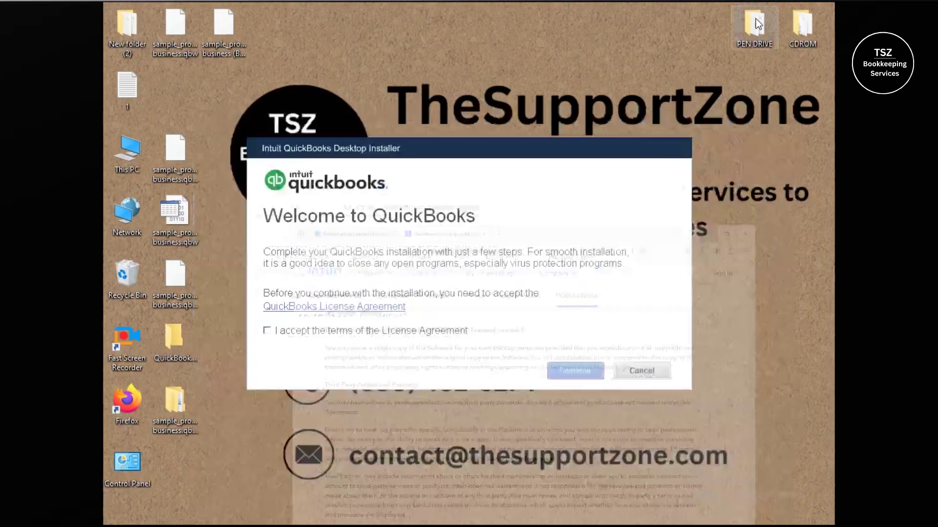
pyautogui.click(385, 333)
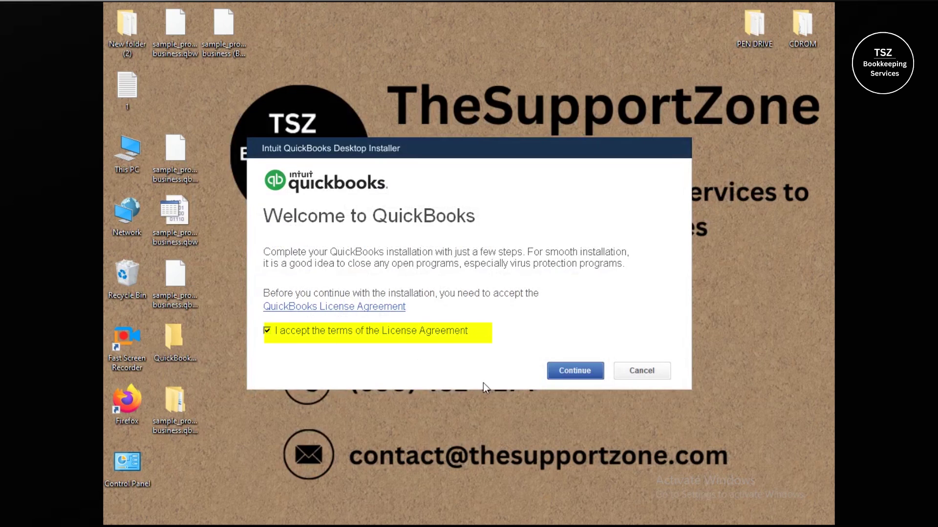
pyautogui.click(569, 373)
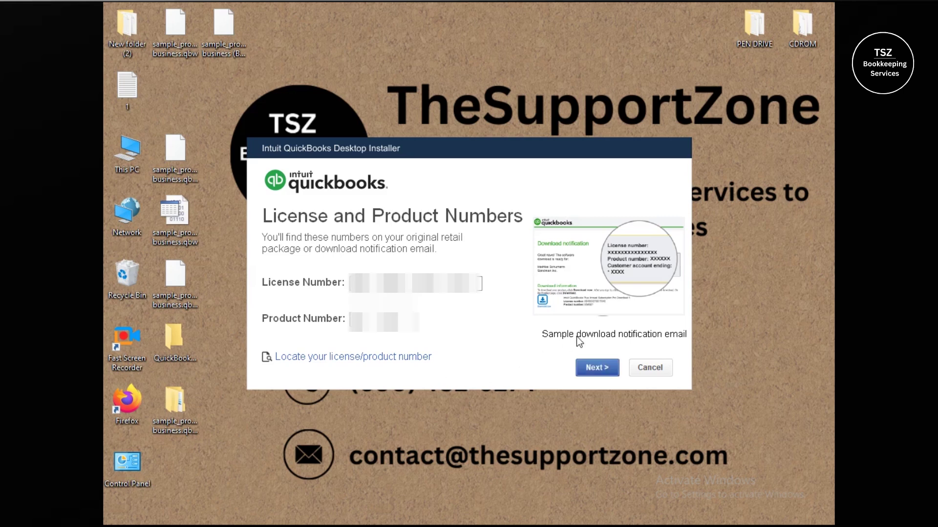
# Install QuickBooks Pro 2024 with the filled-in license and product numbers and the Express (recommended) type, and open it
pyautogui.click(593, 367)
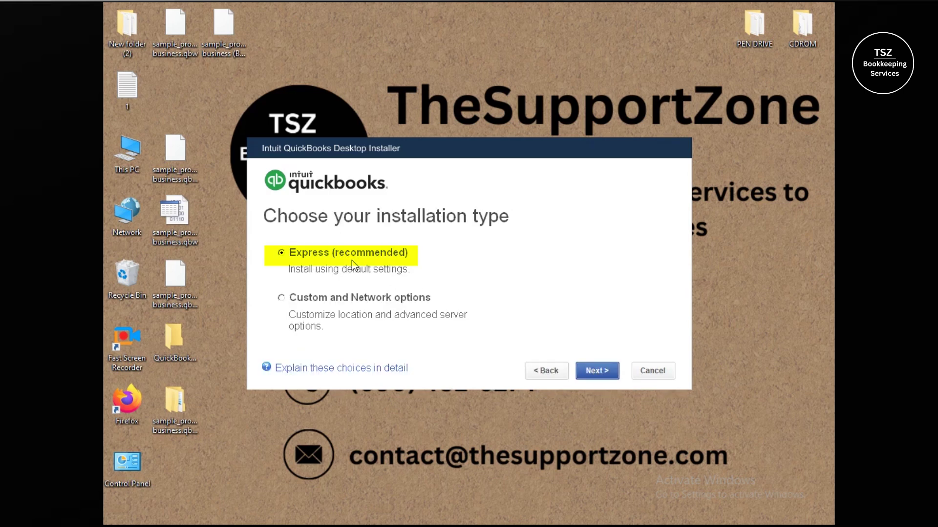
pyautogui.click(596, 371)
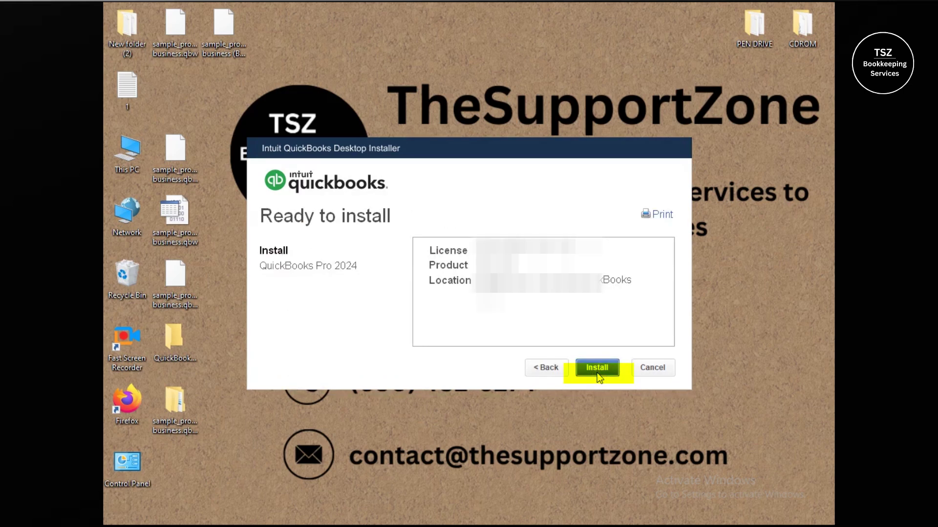
pyautogui.click(597, 371)
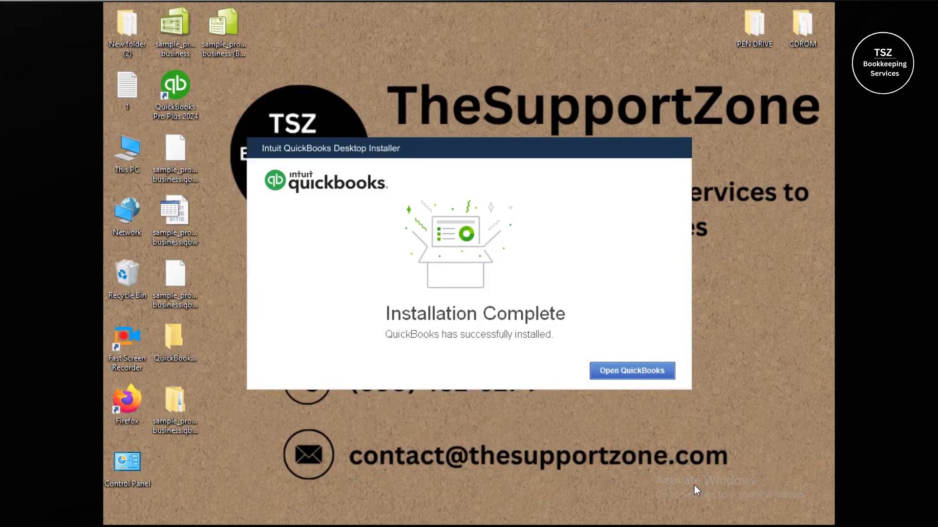
pyautogui.click(633, 371)
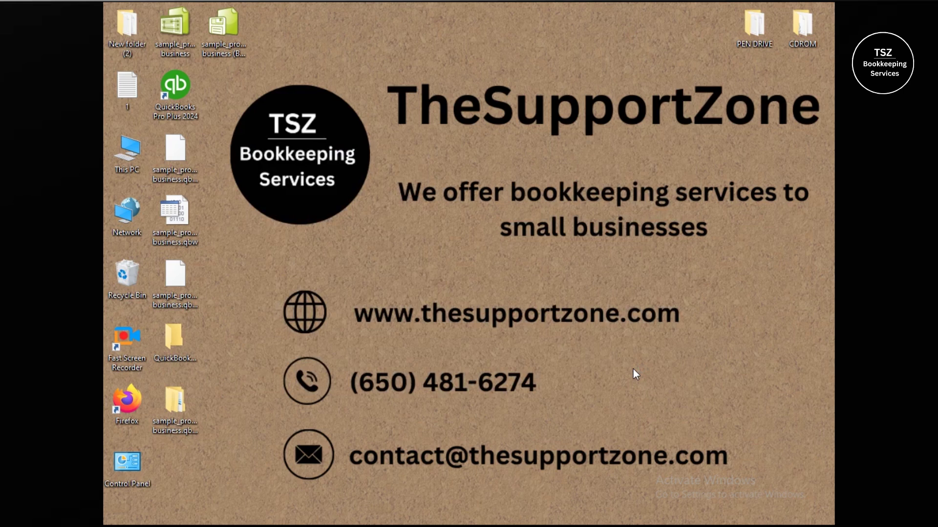